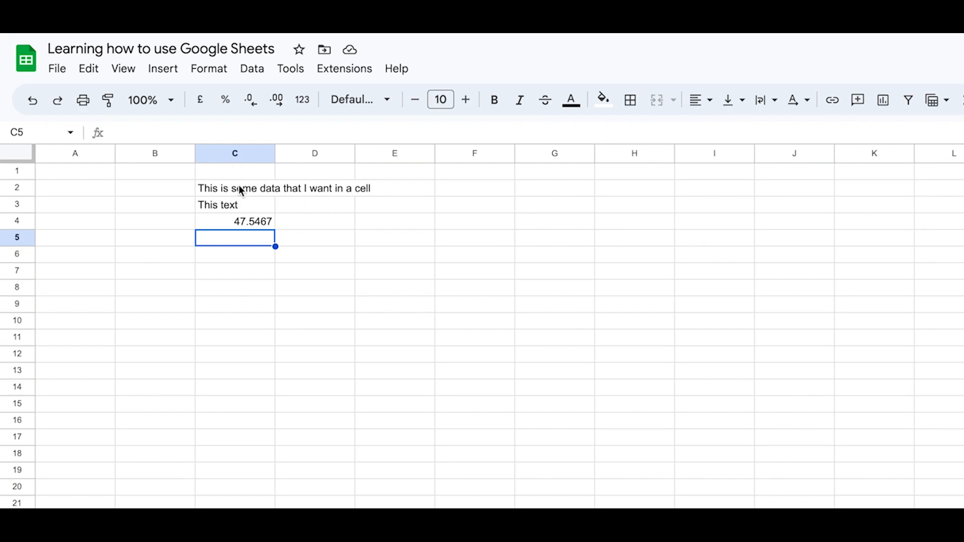
# Step: Wrap the long text in cell C2 so it fits within the column width
pyautogui.click(238, 152)
pyautogui.click(236, 192)
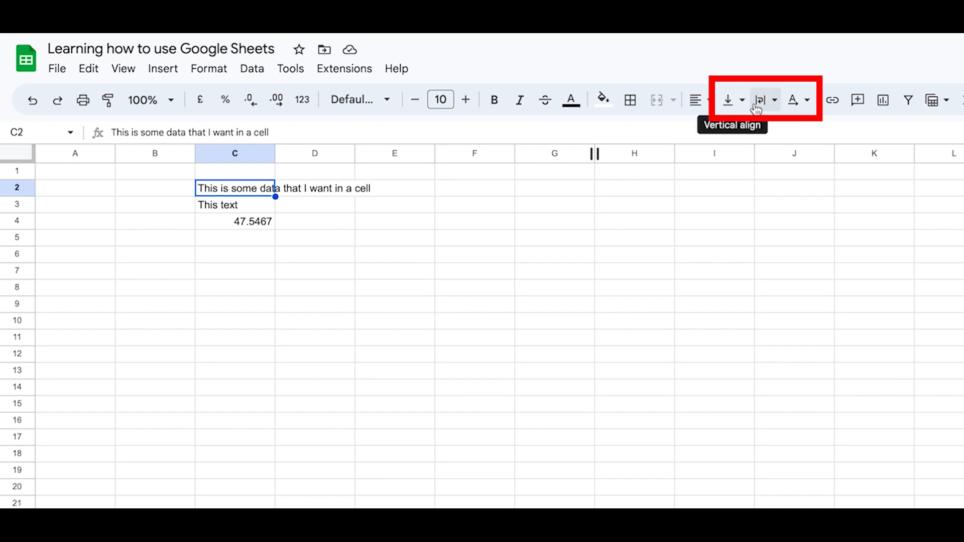
pyautogui.click(776, 104)
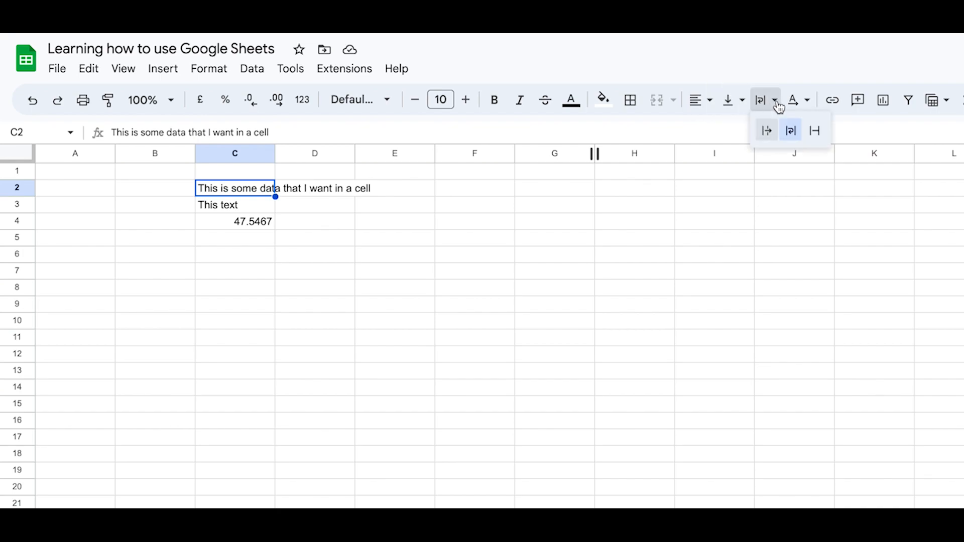
pyautogui.click(791, 133)
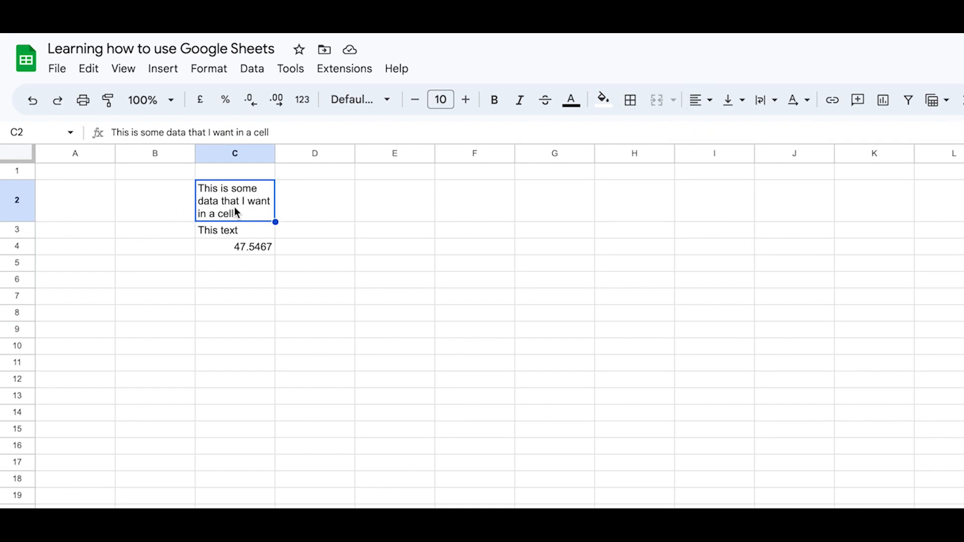
# Step: Centre the text in cell C2 horizontally and align it vertically to the middle
pyautogui.click(711, 100)
pyautogui.click(727, 131)
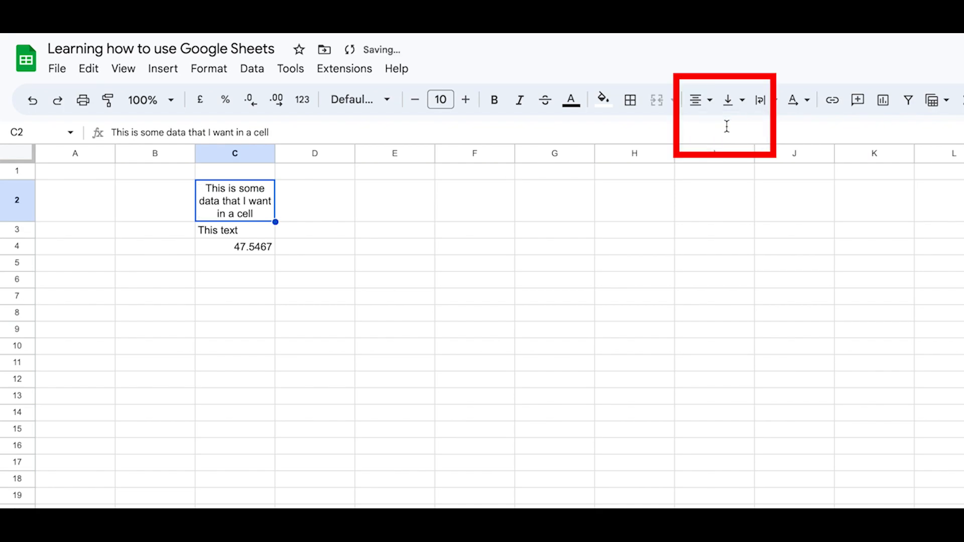
pyautogui.click(740, 101)
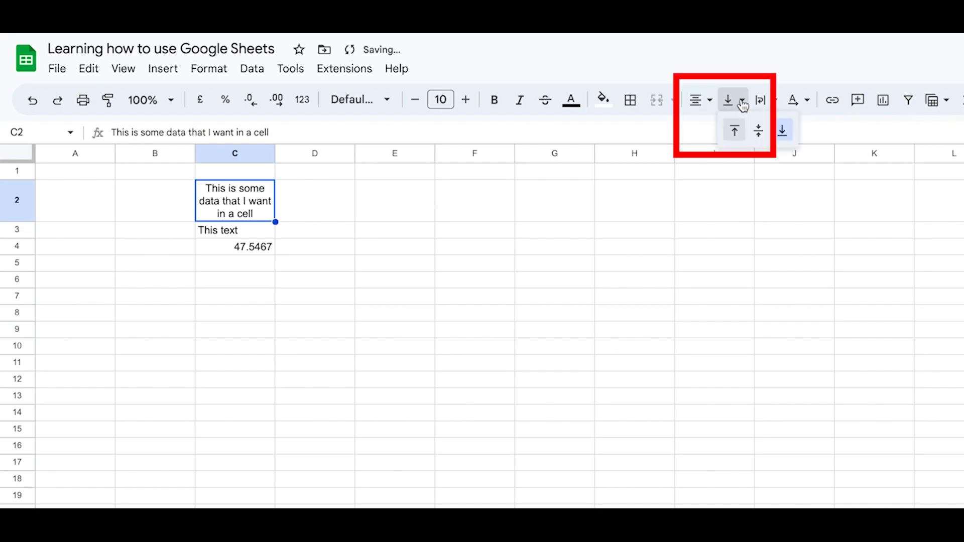
pyautogui.click(759, 134)
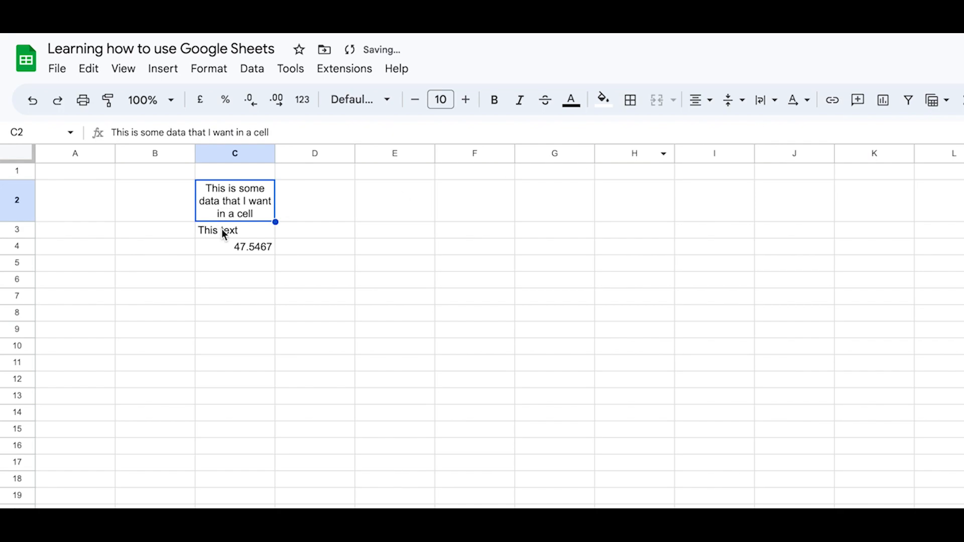
# Step: Centre "This text" in cell C3 horizontally and align it vertically to the middle
pyautogui.click(221, 233)
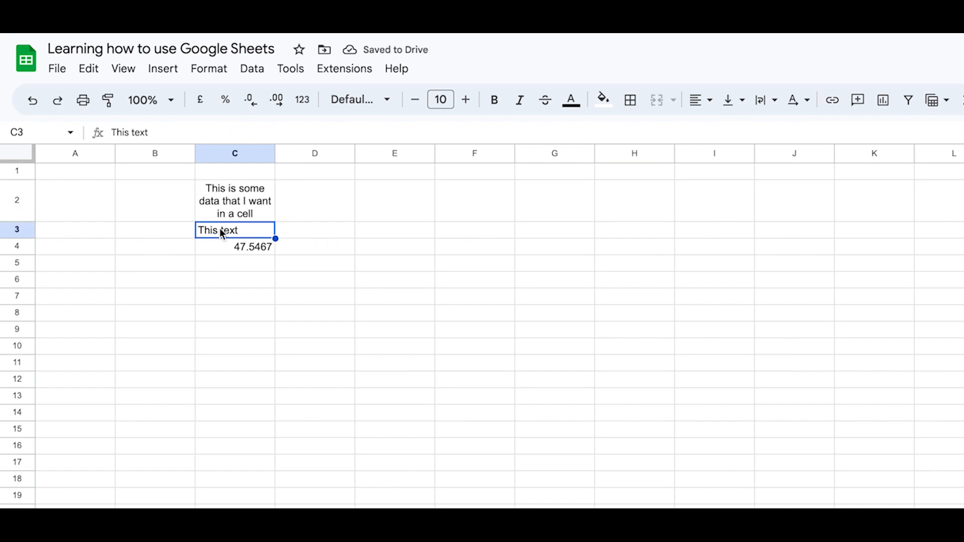
pyautogui.click(705, 100)
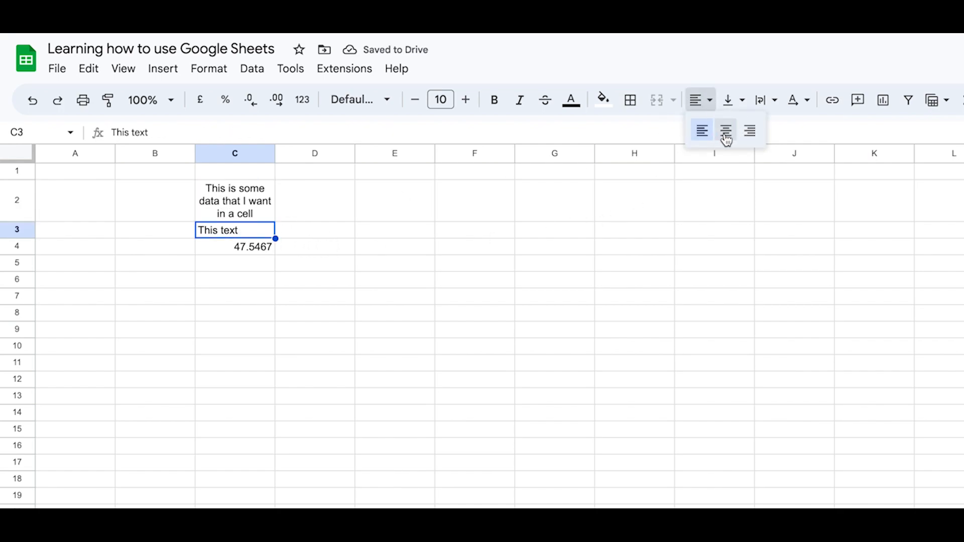
pyautogui.click(725, 136)
pyautogui.click(739, 102)
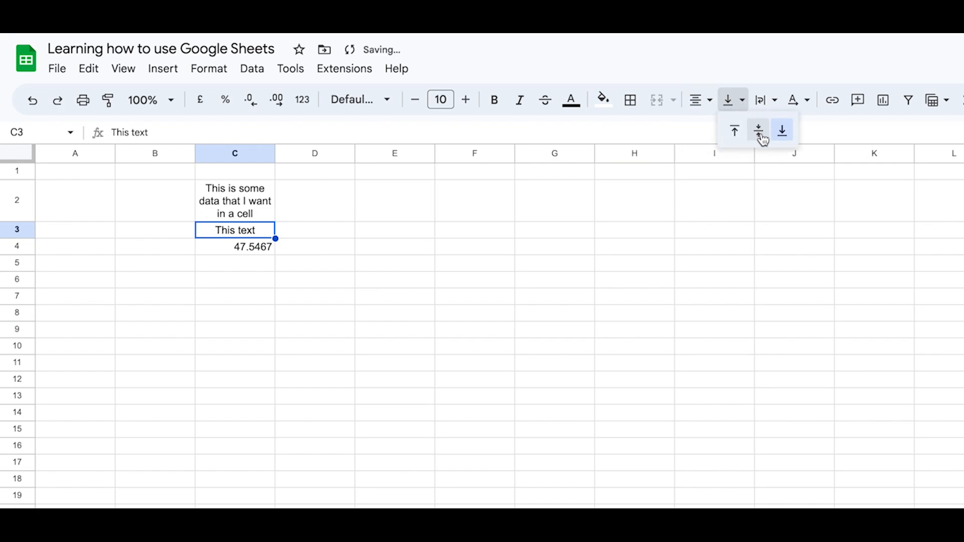
pyautogui.click(760, 135)
pyautogui.click(578, 296)
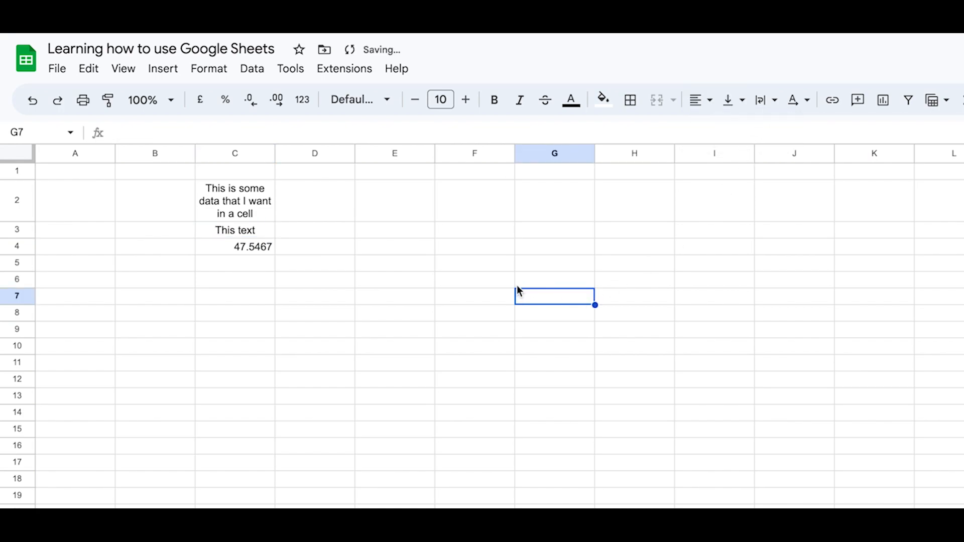
# Step: Set the empty range E5:I10 to centre horizontal and middle vertical alignment
pyautogui.moveTo(389, 262); pyautogui.dragTo(739, 353)
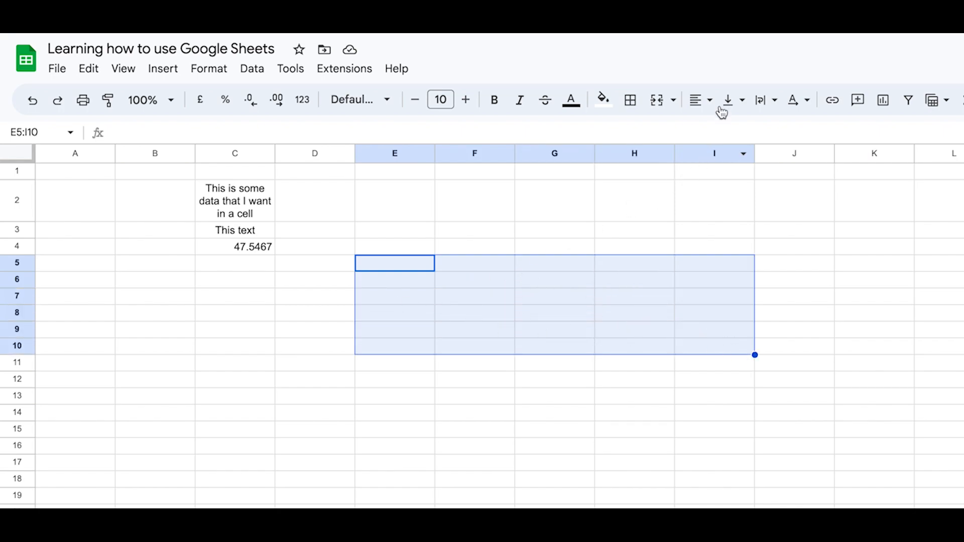
pyautogui.click(709, 100)
pyautogui.click(724, 132)
pyautogui.click(737, 100)
pyautogui.click(757, 131)
# Step: Change the font of range E5:I10 to Century Gothic at size 12
pyautogui.click(386, 99)
pyautogui.click(380, 282)
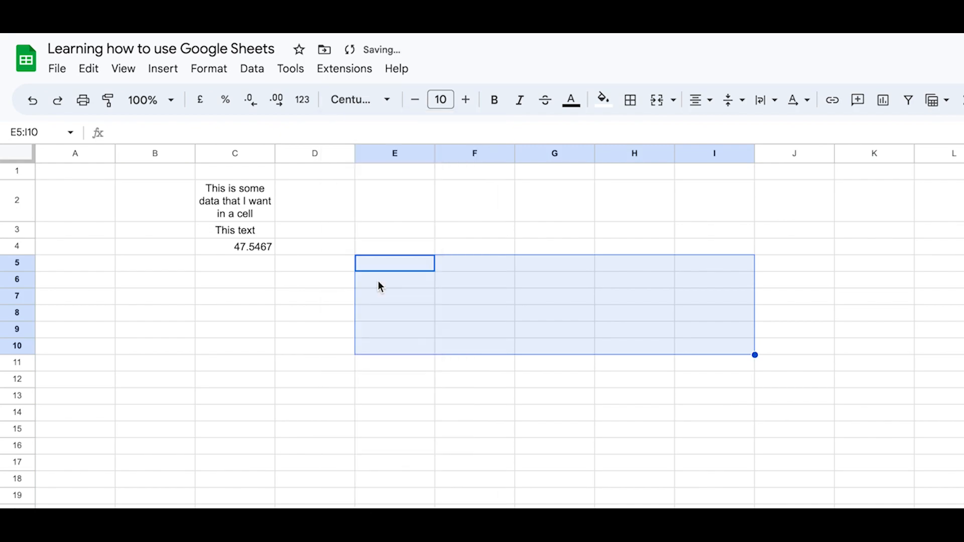
pyautogui.click(466, 102)
pyautogui.click(466, 101)
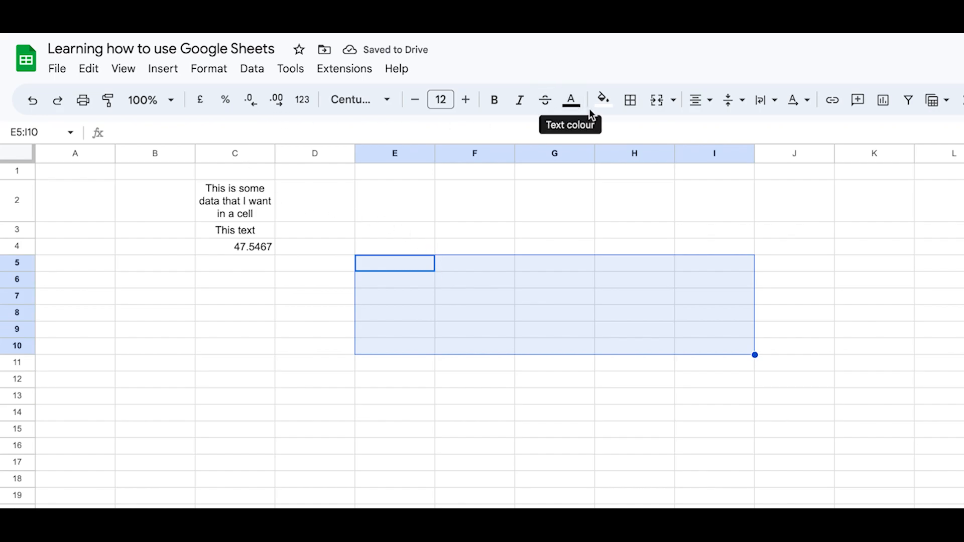
# Step: Fill range E5:I10 with light green and apply borders around all of its cells
pyautogui.click(603, 99)
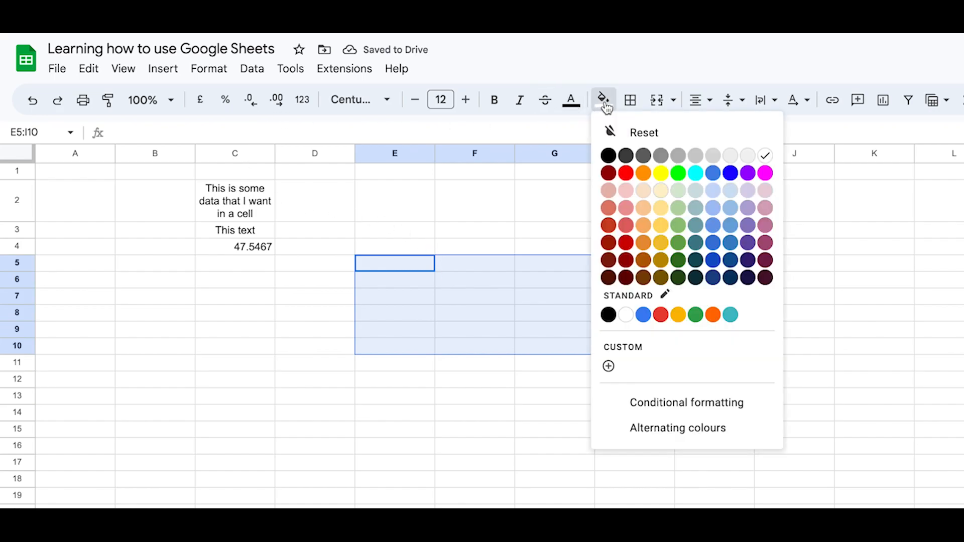
pyautogui.click(679, 209)
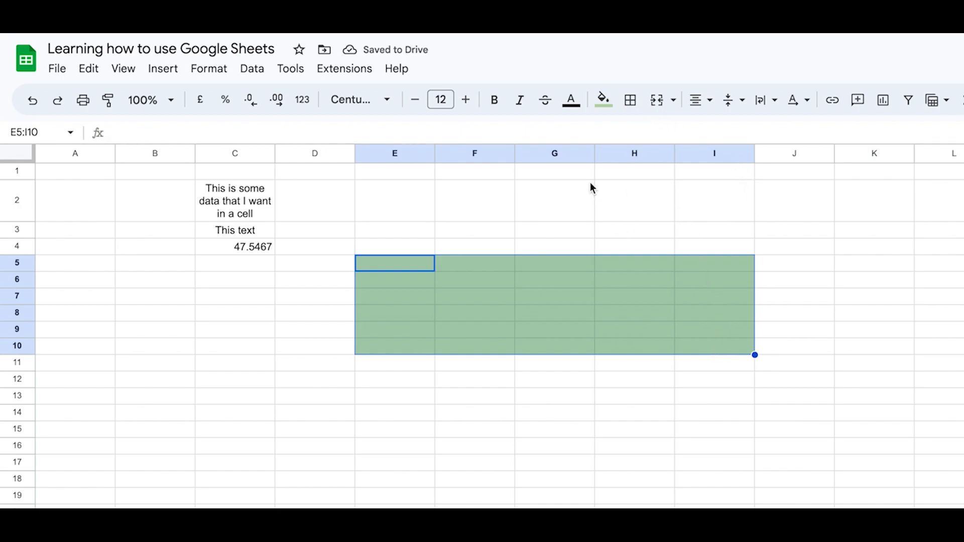
pyautogui.click(634, 106)
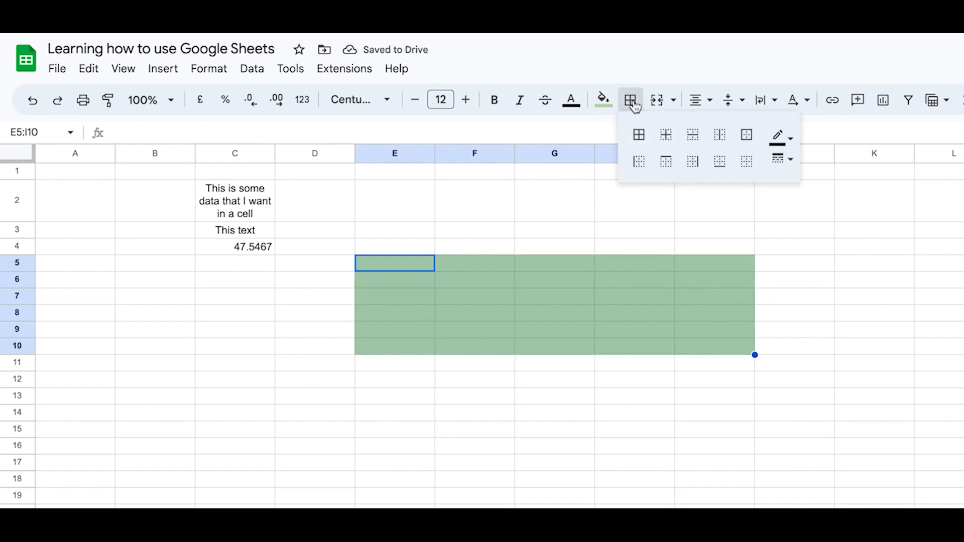
pyautogui.click(640, 134)
pyautogui.click(565, 458)
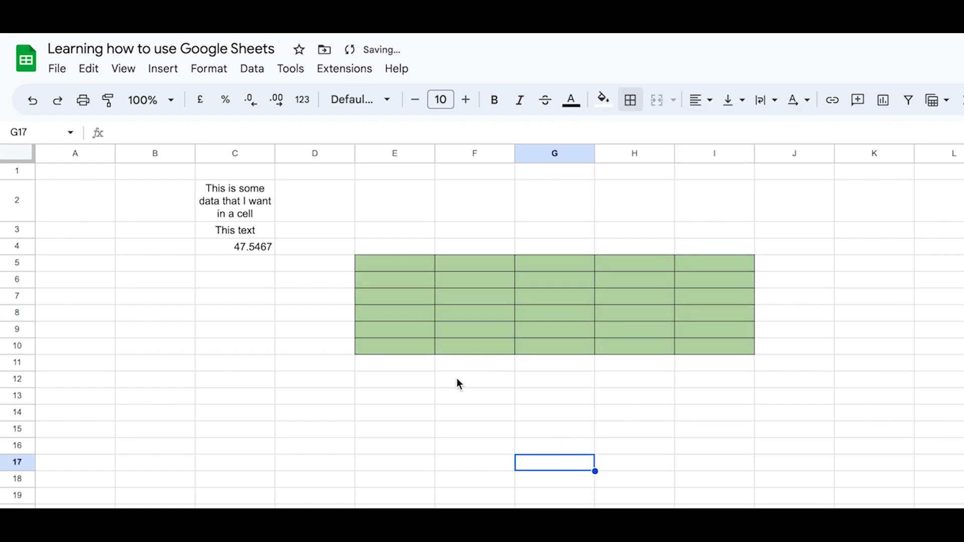
pyautogui.click(673, 416)
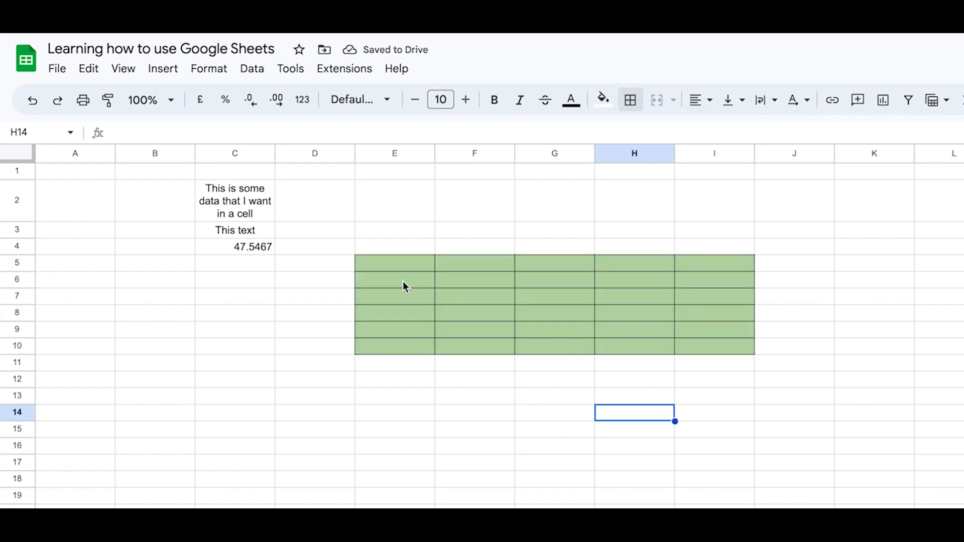
# Step: Apply alternating colours to E5:I10 using the default style with a green header and pale green bands
pyautogui.moveTo(393, 260); pyautogui.dragTo(727, 346)
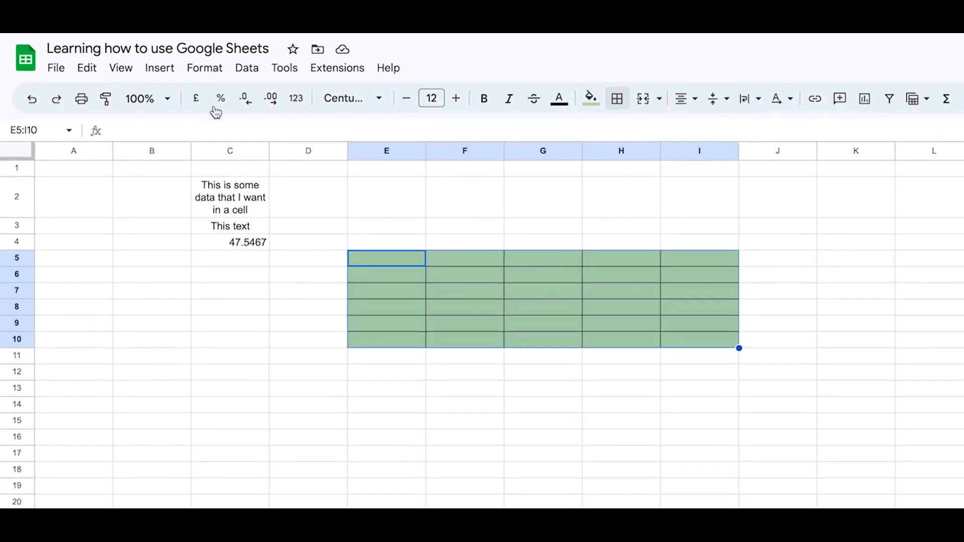
pyautogui.click(192, 65)
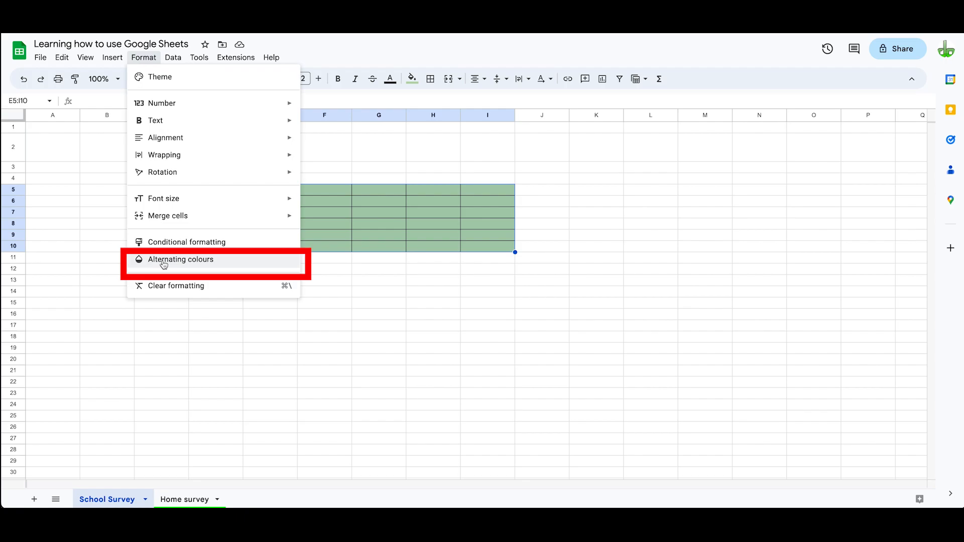
pyautogui.click(164, 265)
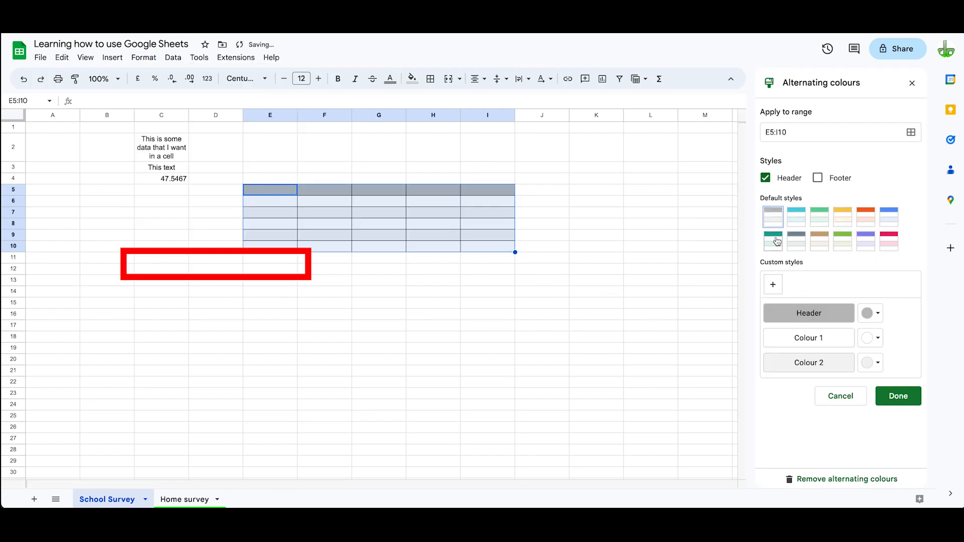
pyautogui.click(822, 222)
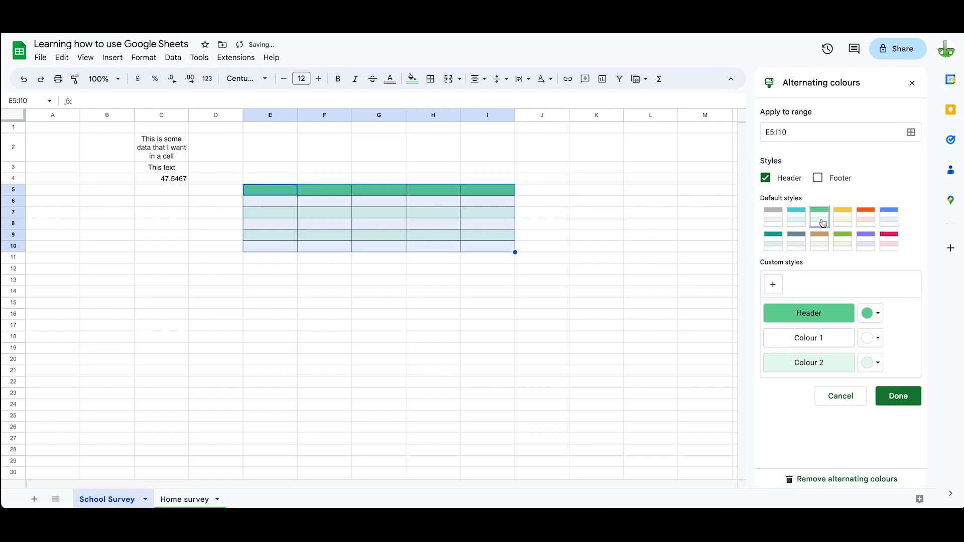
pyautogui.click(894, 398)
pyautogui.click(468, 296)
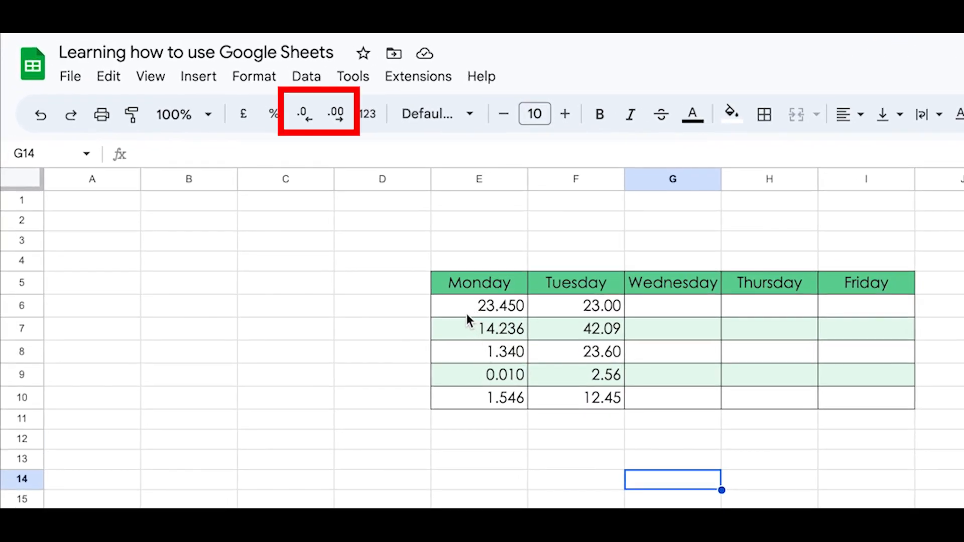
# Step: Extend the Monday values in E6:E10 to four decimal places and reduce them to one decimal place
pyautogui.click(466, 307)
pyautogui.moveTo(467, 345); pyautogui.dragTo(477, 399)
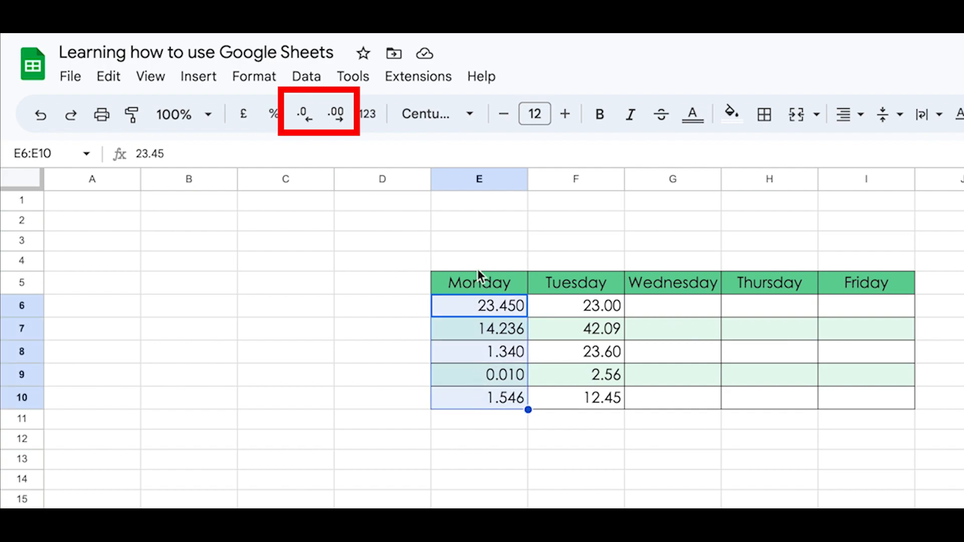
pyautogui.click(337, 121)
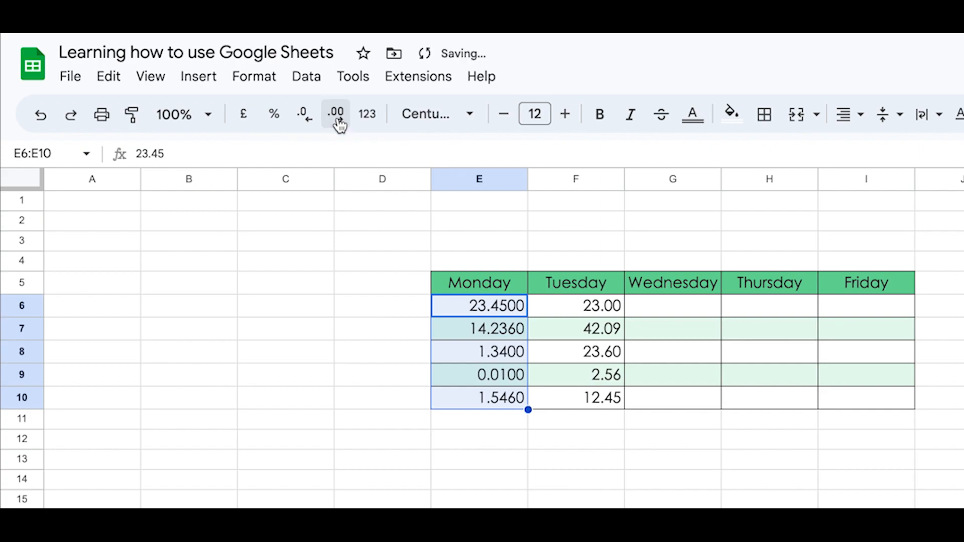
pyautogui.click(312, 123)
pyautogui.click(313, 123)
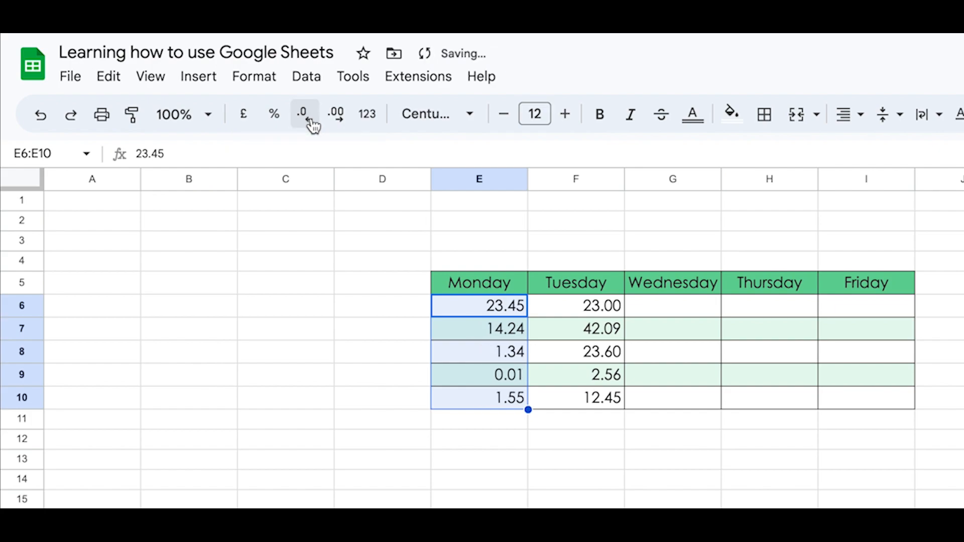
pyautogui.click(312, 123)
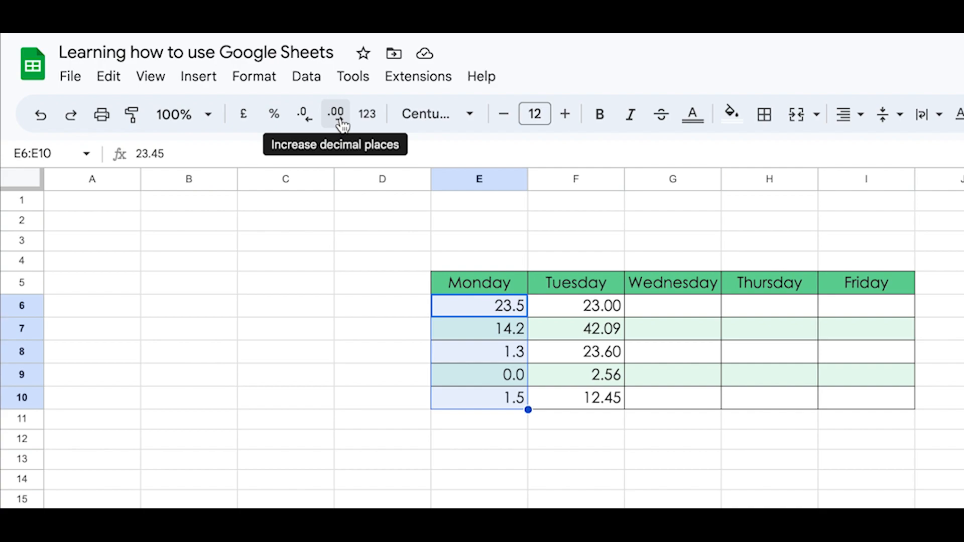
# Step: Show the Monday values in E6:E10 with two decimal places and format them as New Zealand Dollar
pyautogui.click(504, 480)
pyautogui.click(514, 306)
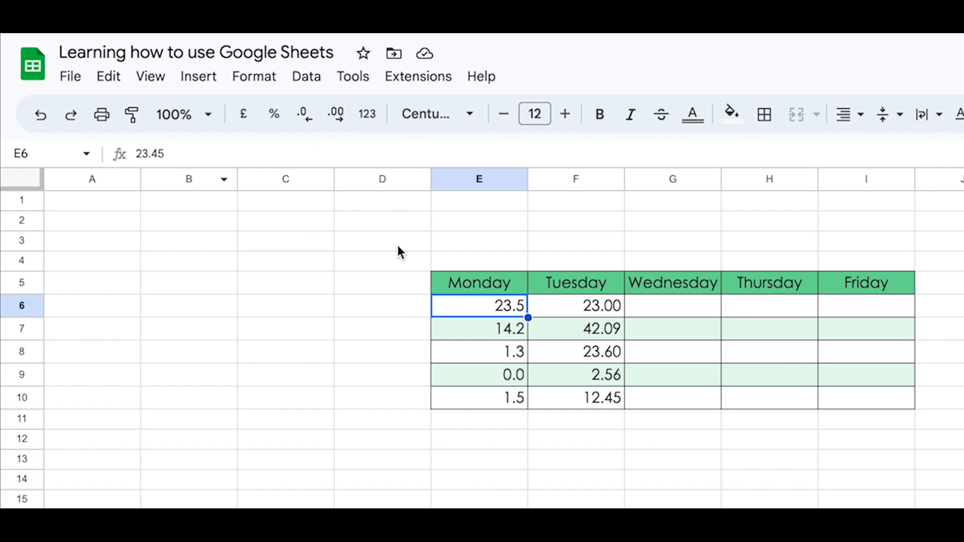
pyautogui.click(503, 480)
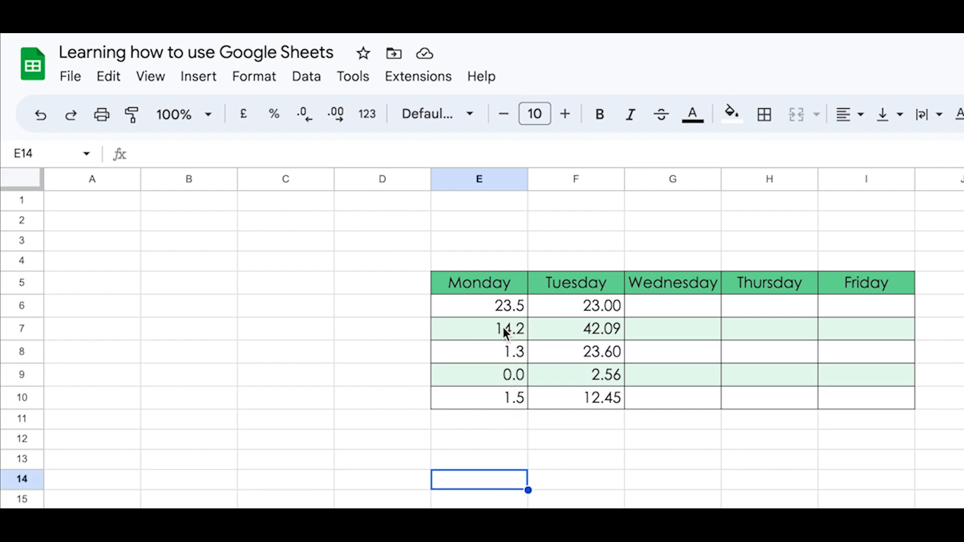
pyautogui.moveTo(500, 307); pyautogui.dragTo(497, 406)
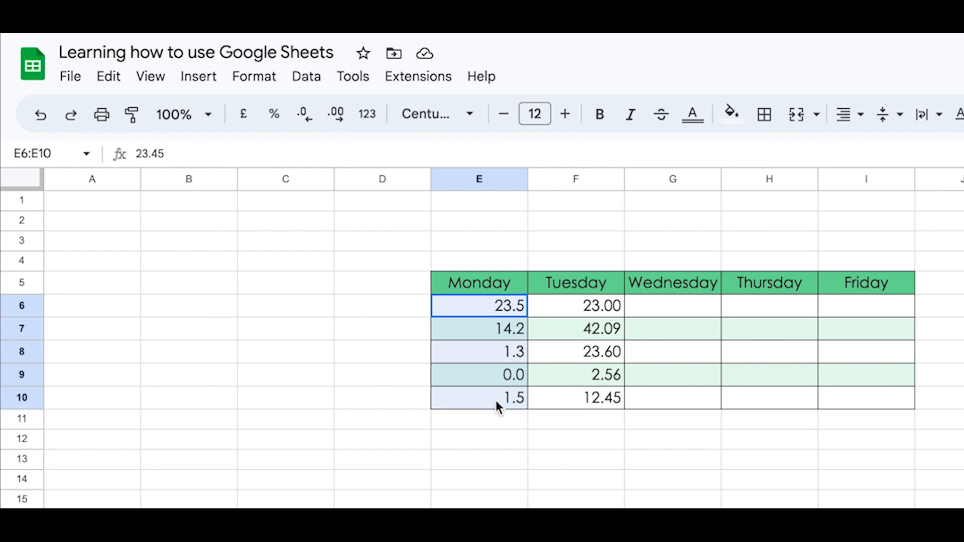
pyautogui.click(337, 120)
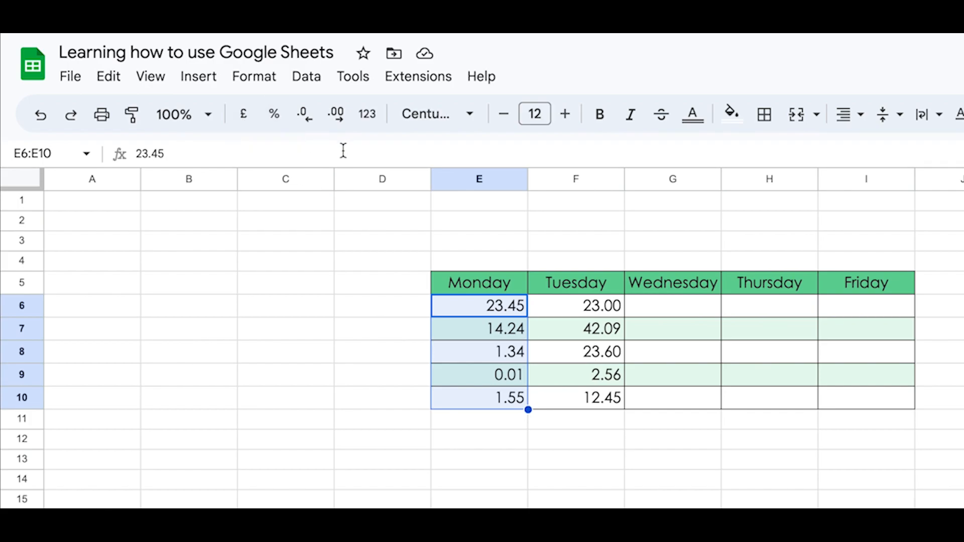
pyautogui.click(266, 95)
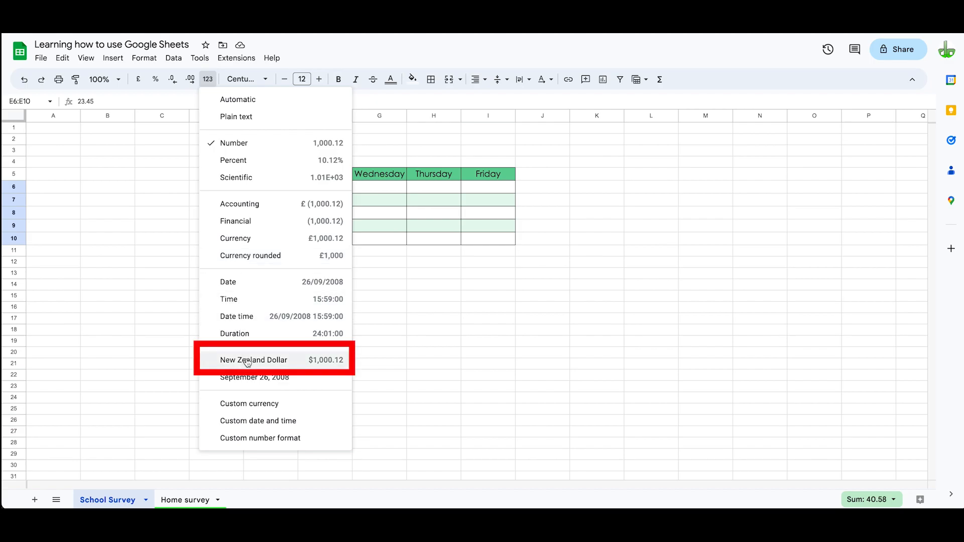
pyautogui.click(246, 361)
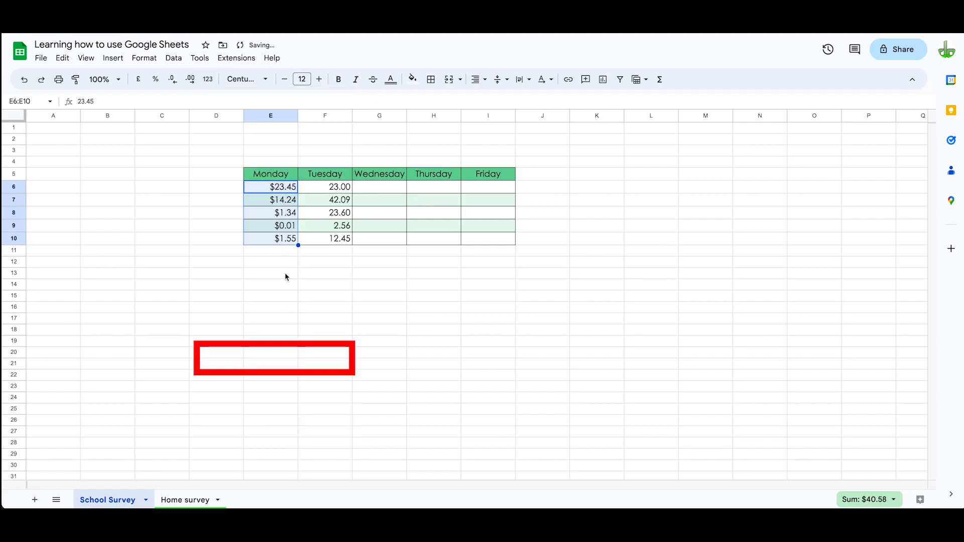
# Step: Format the Tuesday values in F6:F10 as percentages with one decimal place
pyautogui.moveTo(314, 187); pyautogui.dragTo(322, 206)
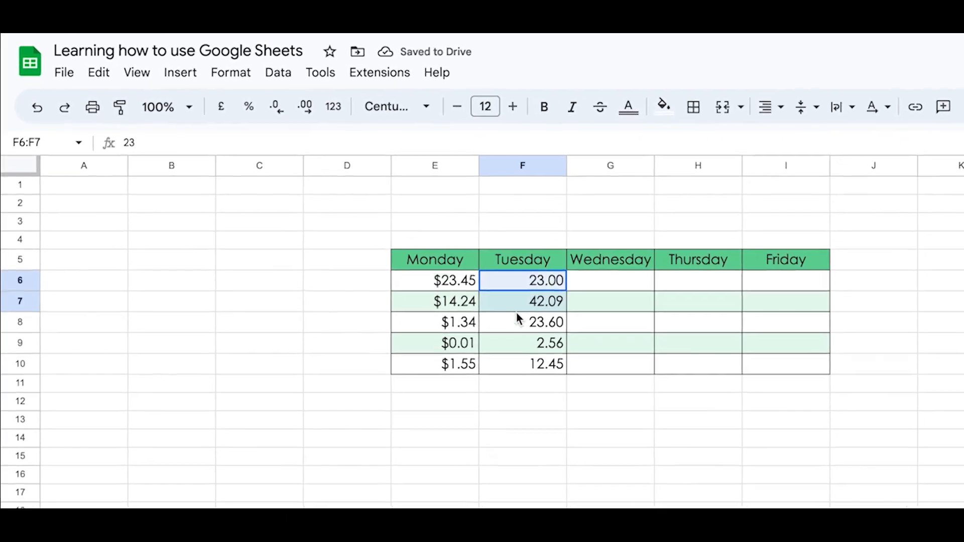
pyautogui.moveTo(516, 312); pyautogui.dragTo(519, 365)
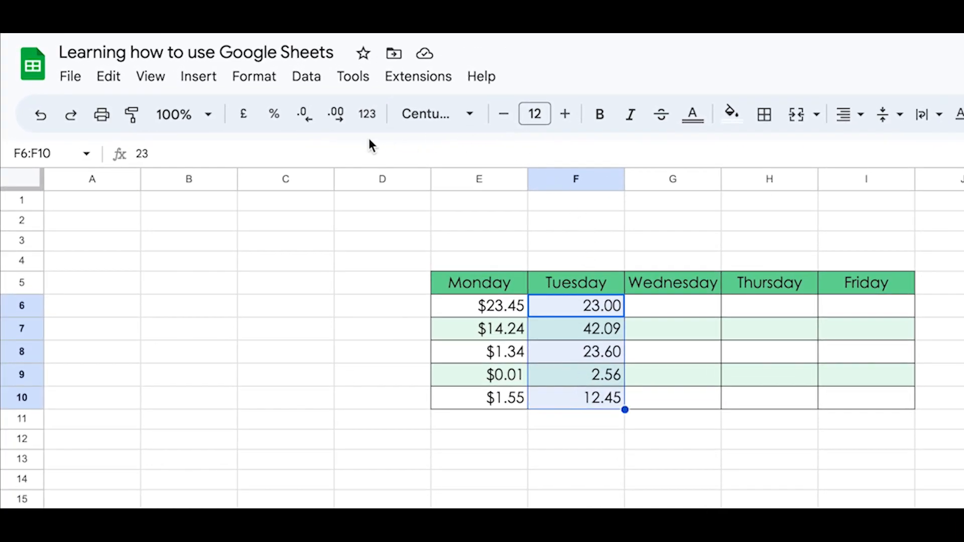
pyautogui.click(274, 119)
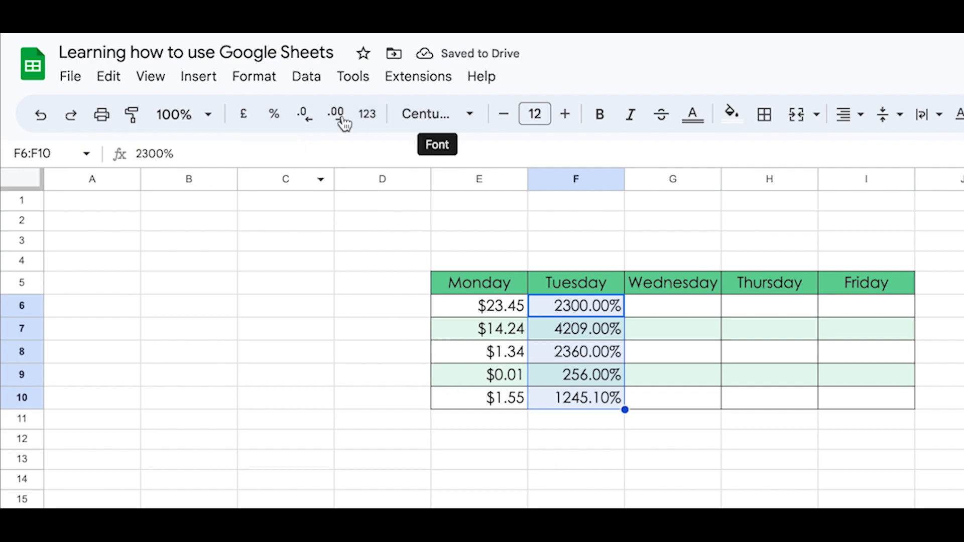
pyautogui.click(312, 120)
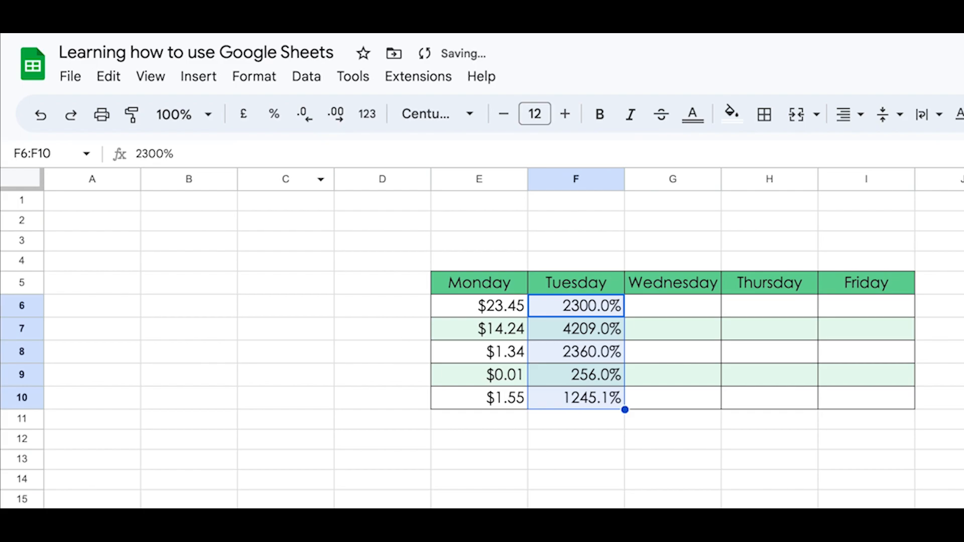